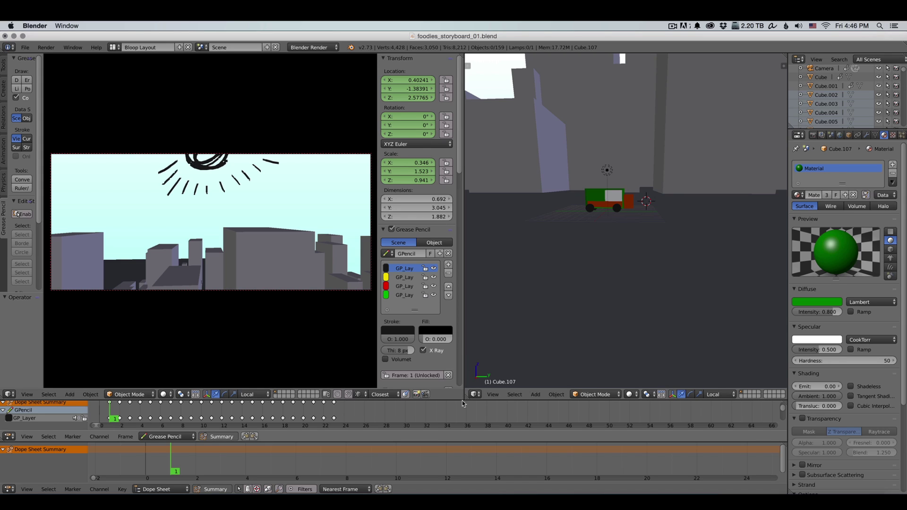
Enlarge the dope sheet area to show all Grease Pencil layers and widen the camera view's tool shelf.
drag(463, 400, 462, 365)
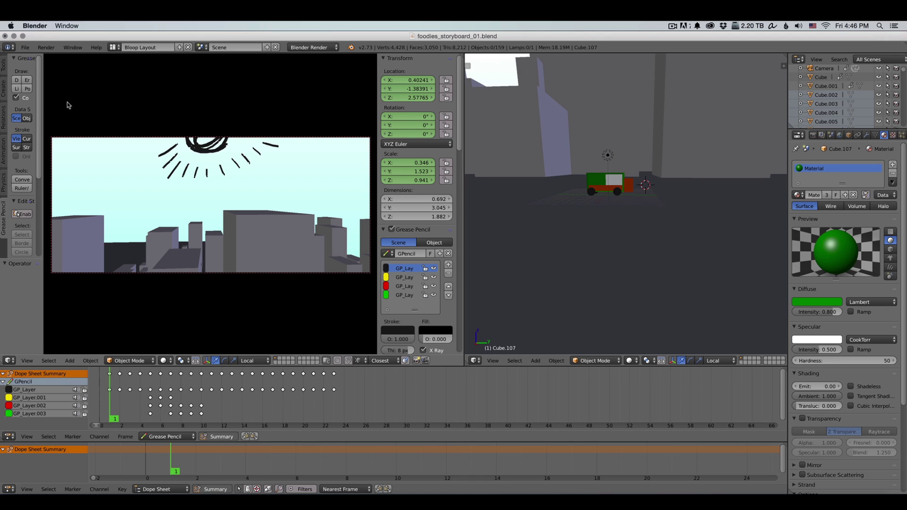
drag(44, 113, 96, 120)
Try drawing an outer ring of short Grease Pencil rays around the sun on frame 1.
click(31, 81)
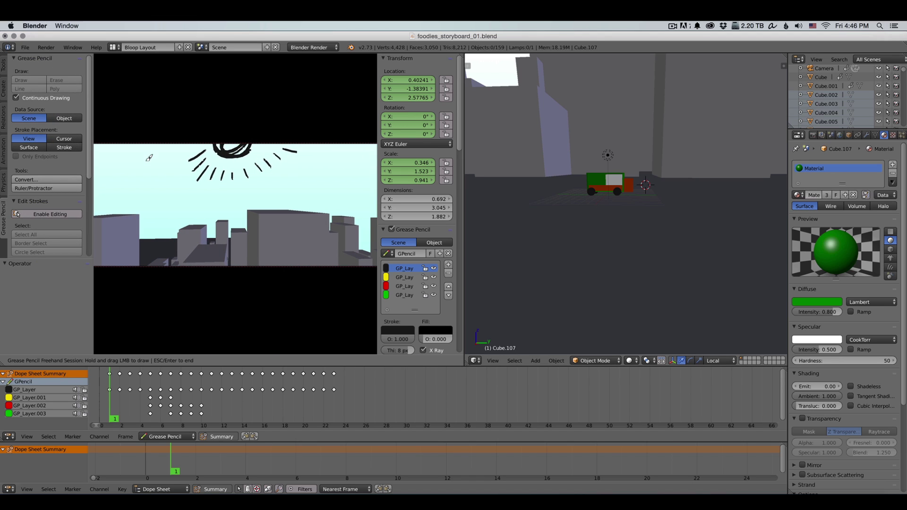
mouse_move(176, 150)
mouse_down()
mouse_move(159, 163)
mouse_move(163, 188)
mouse_move(185, 204)
mouse_move(232, 196)
mouse_up()
mouse_move(258, 187)
mouse_down()
mouse_move(264, 195)
mouse_move(286, 187)
mouse_up()
drag(297, 171, 311, 179)
drag(326, 161, 330, 164)
key(Escape)
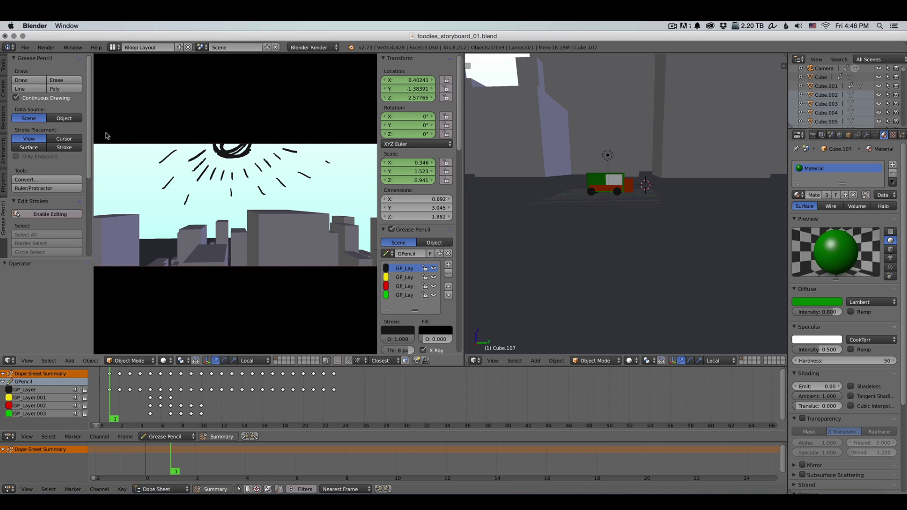
key(ctrl+z)
Focus on a cylinder in the row beside the city and examine the cylinder crowd from several angles.
scroll(484, 67, down, 5)
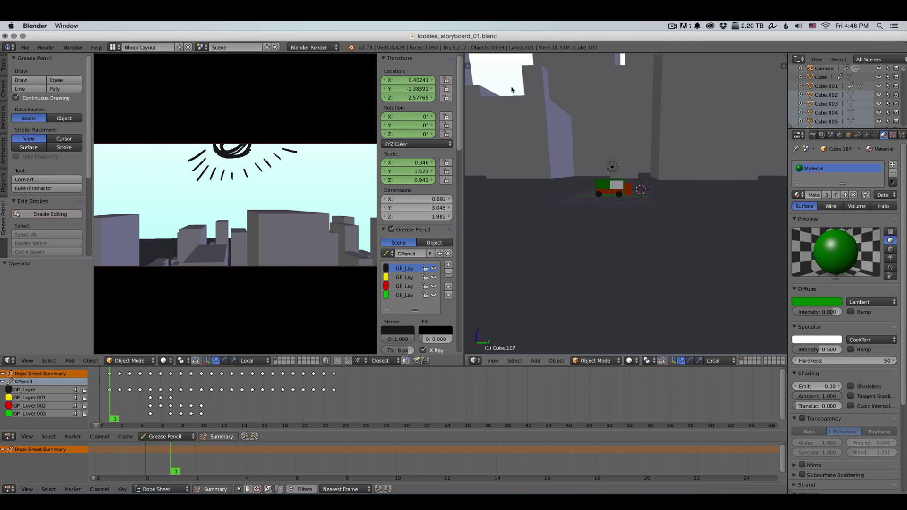
middle_drag(483, 67, 640, 190)
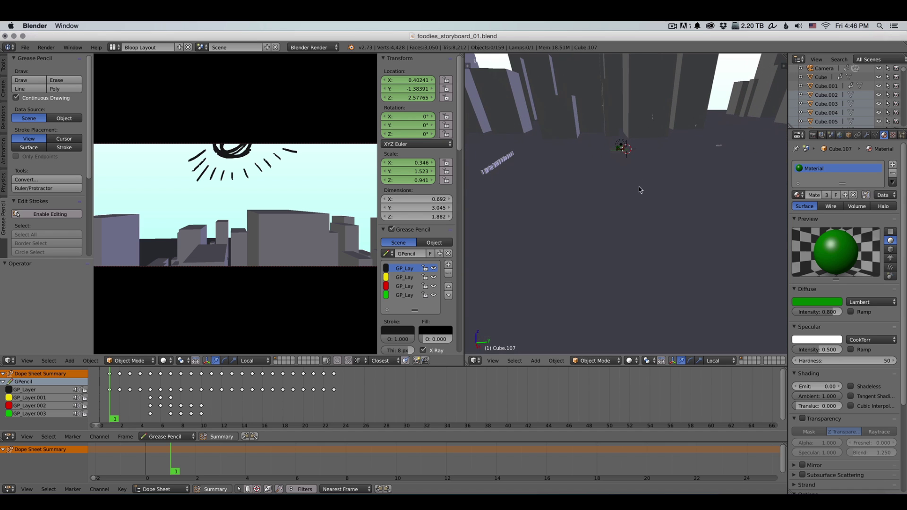
right_click(504, 162)
key(KP_Decimal)
scroll(610, 160, down, 6)
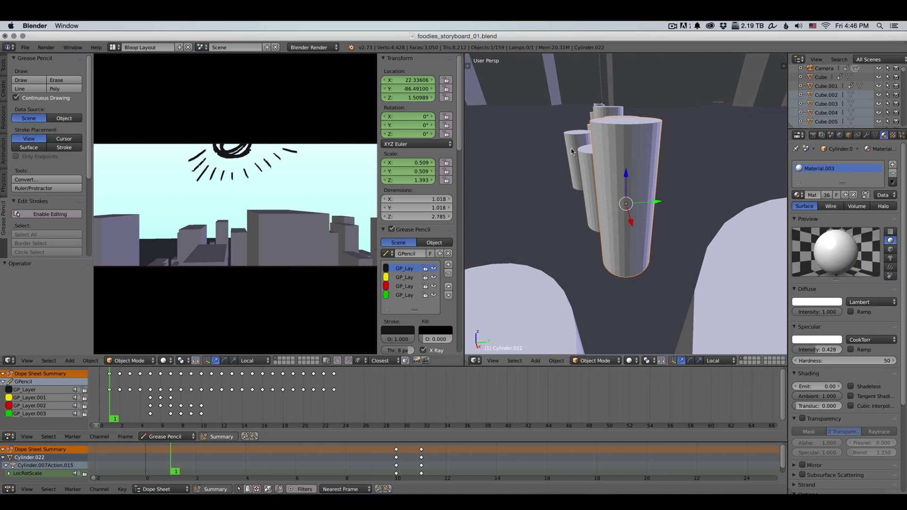
middle_drag(610, 164, 584, 180)
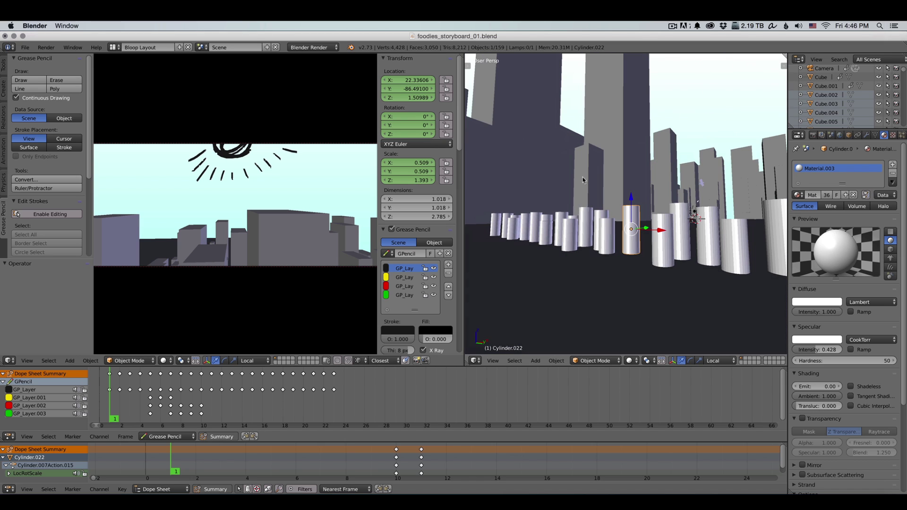
key(a)
middle_drag(632, 231, 600, 181)
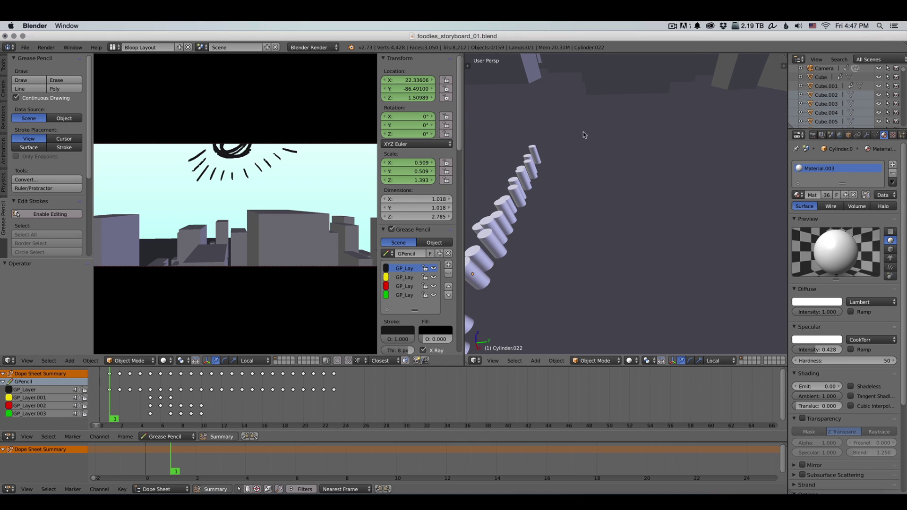
Narrow the tool shelf and hide the properties sidebar to enlarge the camera view.
drag(91, 108, 47, 110)
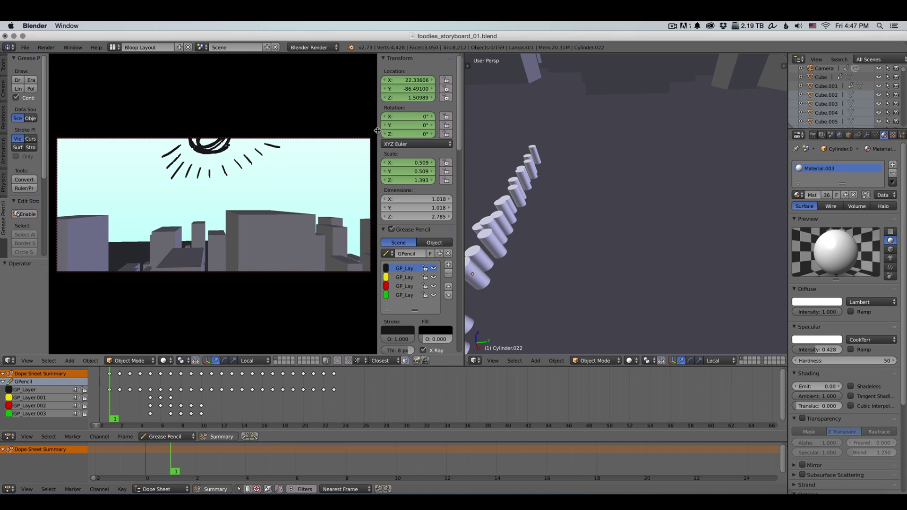
key(n)
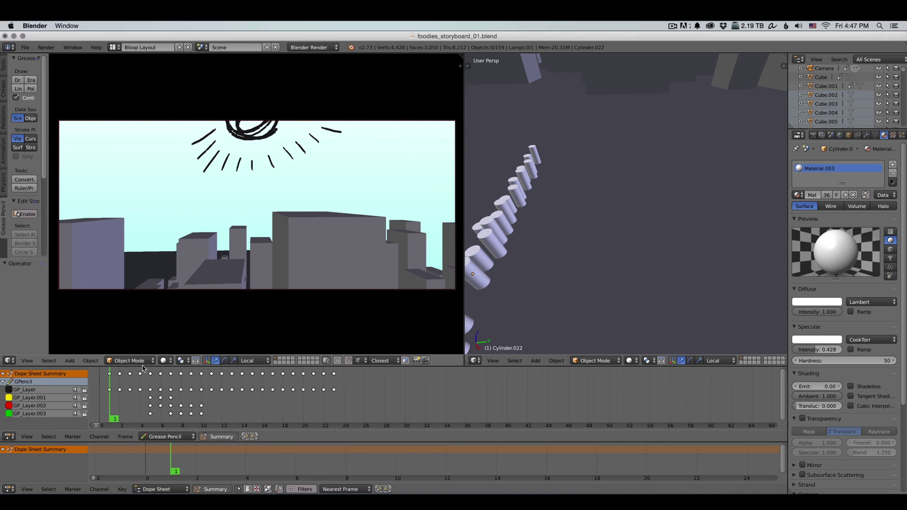
Review the storyboard shots from frame 2 through frame 7 and look over the city scene.
click(119, 387)
mouse_move(120, 387)
mouse_down()
mouse_move(132, 389)
mouse_move(119, 388)
mouse_up()
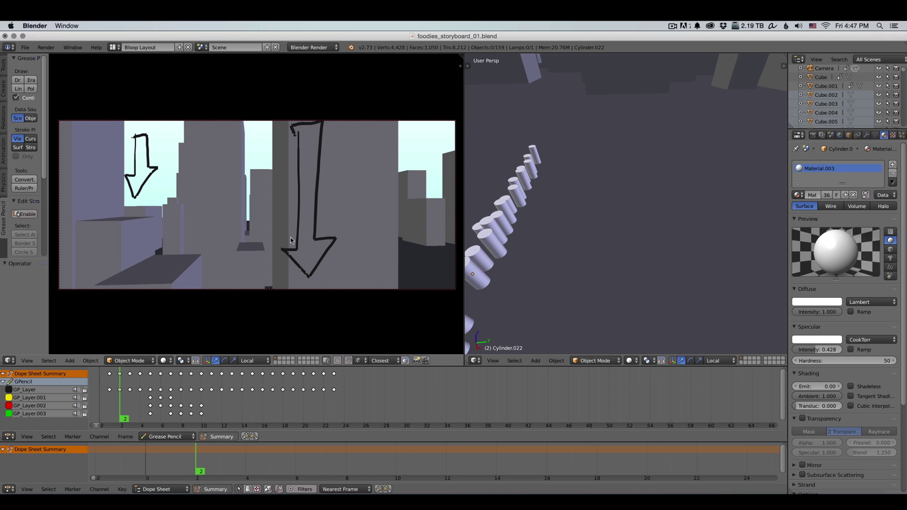
drag(125, 388, 145, 388)
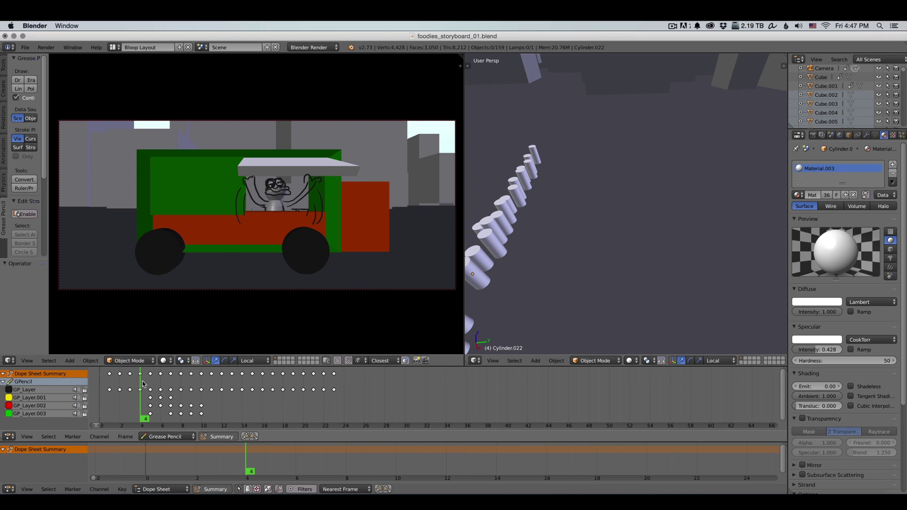
drag(145, 386, 178, 387)
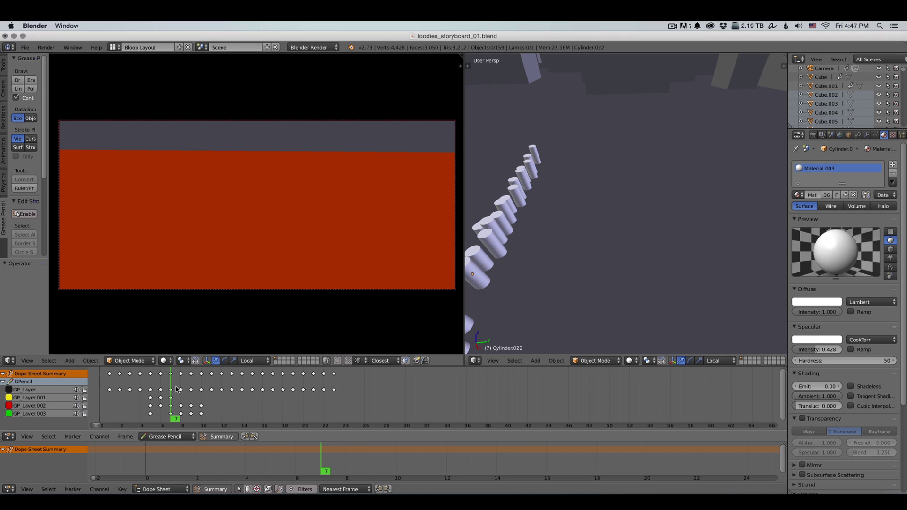
middle_drag(549, 163, 624, 142)
Draw a Grease Pencil cartoon face with eyes, nose and smiling mouth on the large cylinder at frame 15.
mouse_move(213, 391)
mouse_down()
mouse_move(233, 390)
mouse_move(212, 384)
mouse_move(234, 385)
mouse_move(124, 392)
mouse_move(283, 384)
mouse_move(252, 377)
mouse_up()
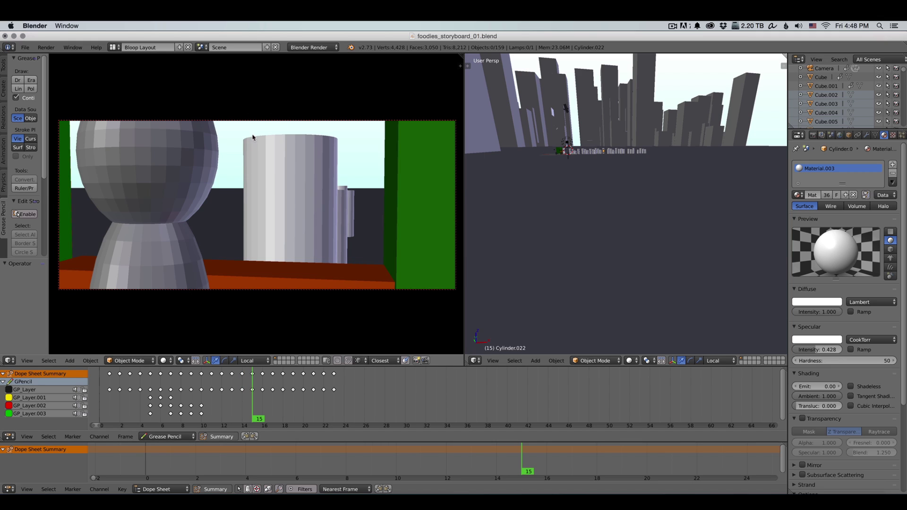
click(17, 80)
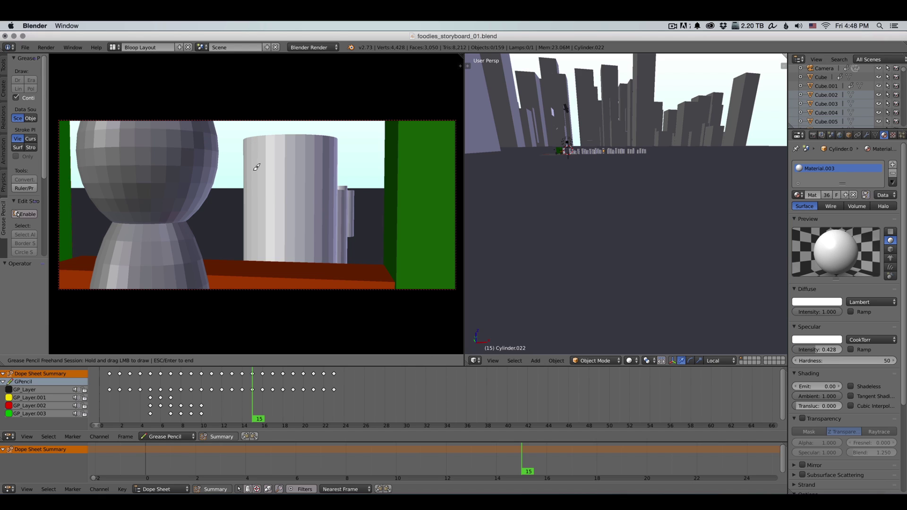
drag(258, 174, 251, 170)
click(263, 158)
mouse_move(302, 147)
mouse_down()
mouse_move(287, 188)
mouse_move(312, 183)
mouse_move(275, 209)
mouse_move(304, 197)
mouse_up()
click(296, 161)
key(Escape)
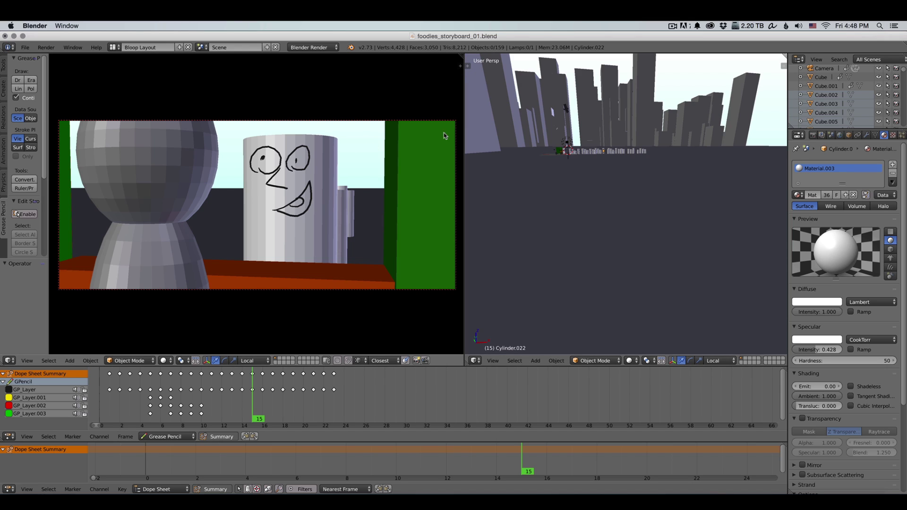
Select a tall building in the city and return to frame 7 to view the cylinder crowd.
right_click(567, 68)
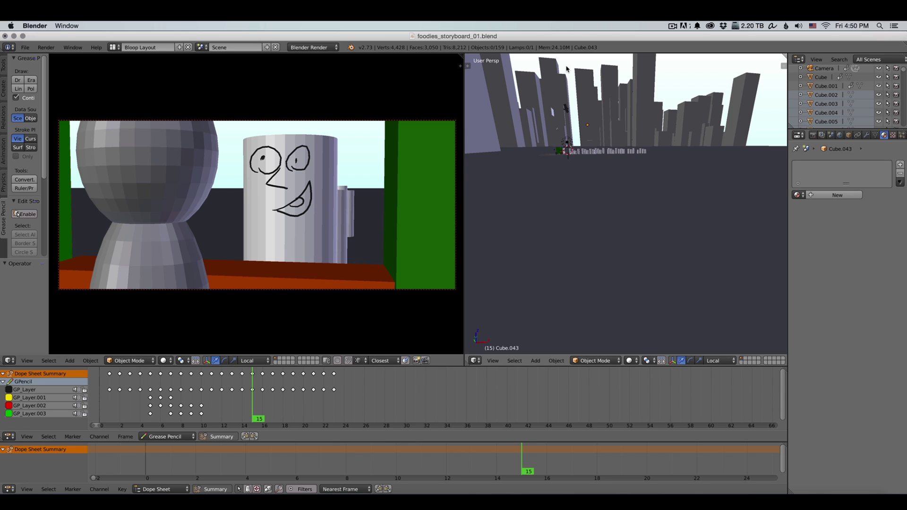
mouse_move(253, 391)
mouse_down()
mouse_move(320, 391)
mouse_move(171, 387)
mouse_up()
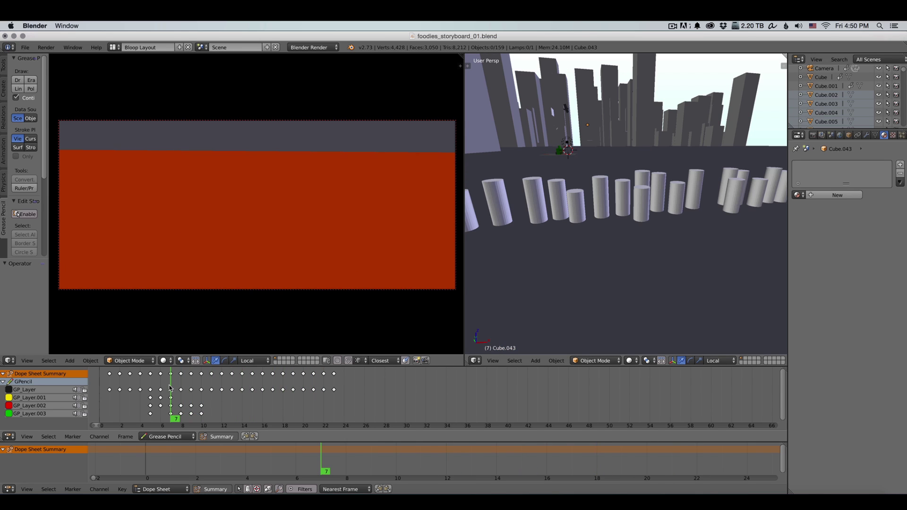